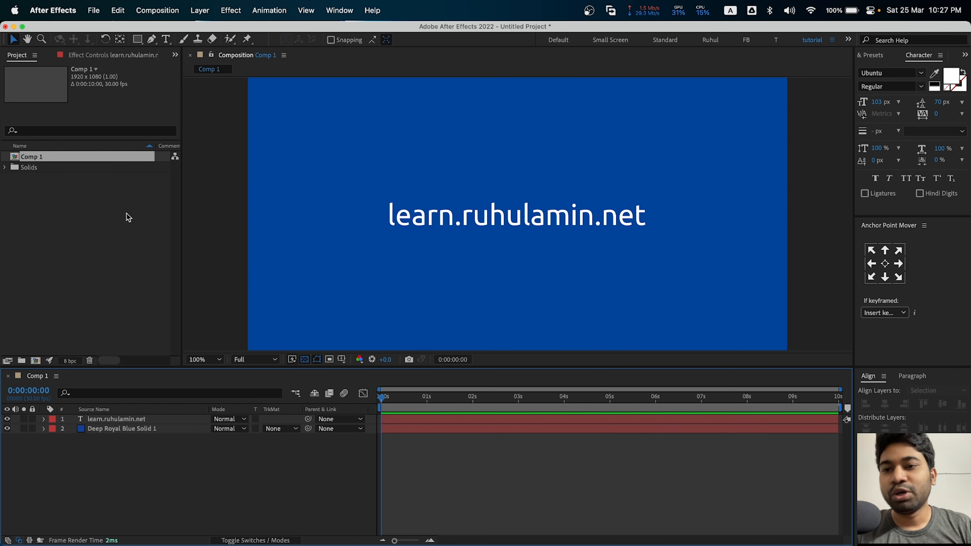
Step: Review the fill types Solid Color, Linear Gradient and Radial Gradient for new shapes, and check the stroke options
click(137, 39)
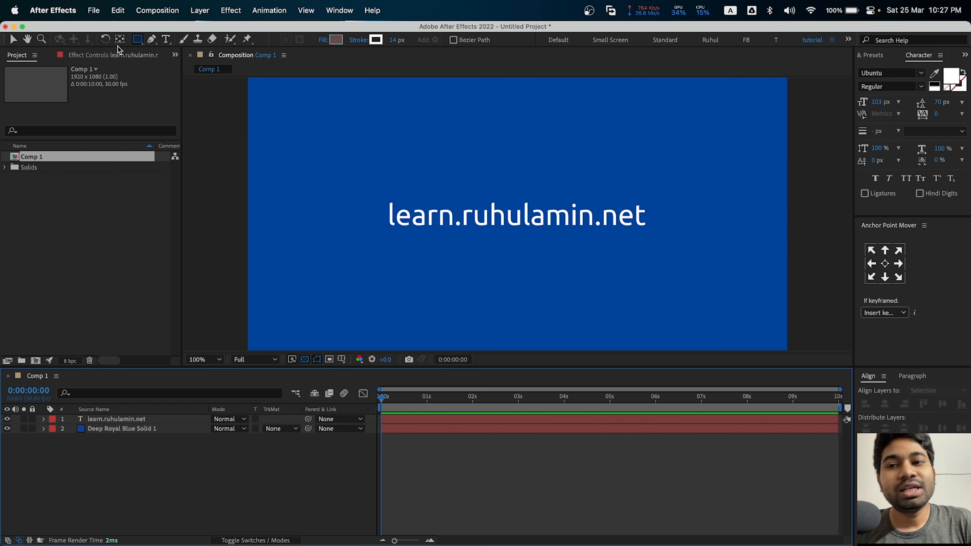
click(364, 49)
click(377, 164)
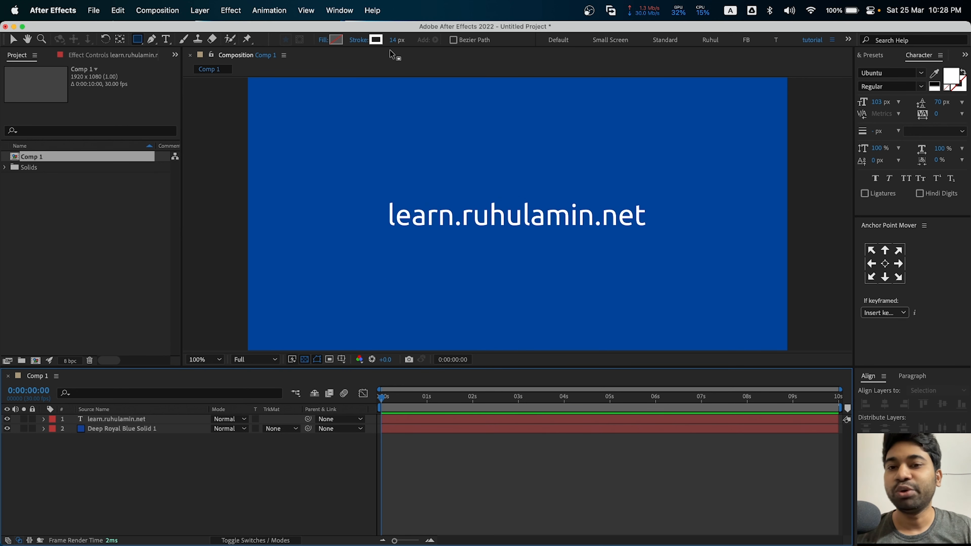
click(323, 40)
drag(474, 263, 419, 246)
click(389, 266)
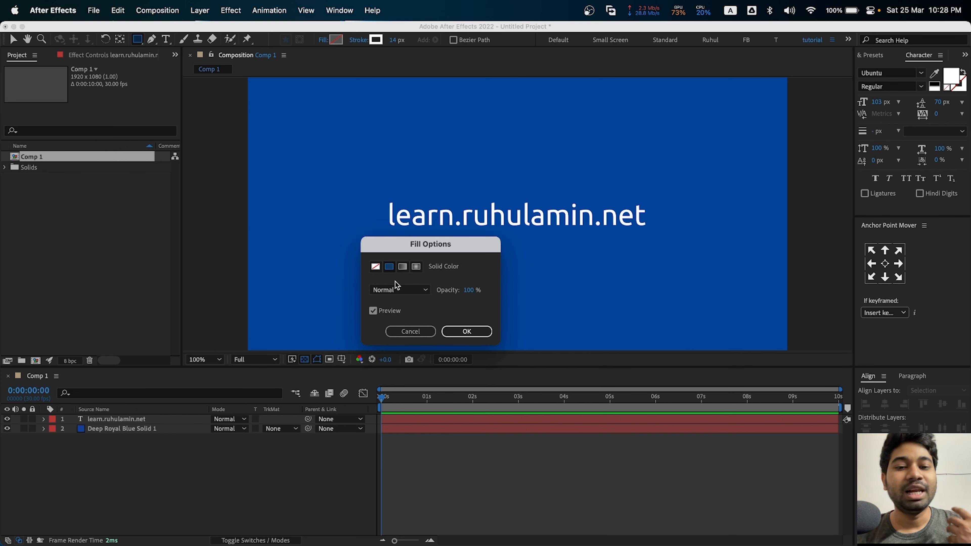
click(402, 267)
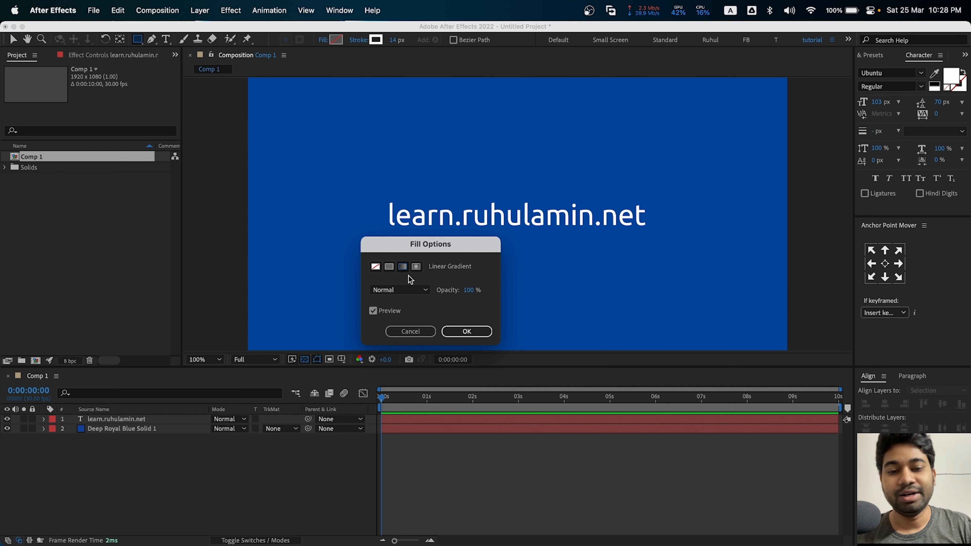
click(417, 267)
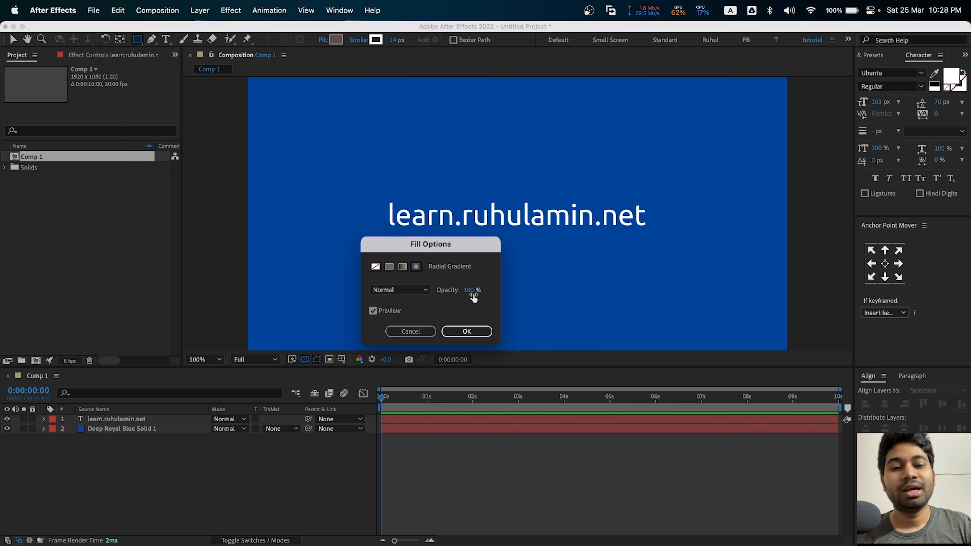
click(467, 331)
click(358, 40)
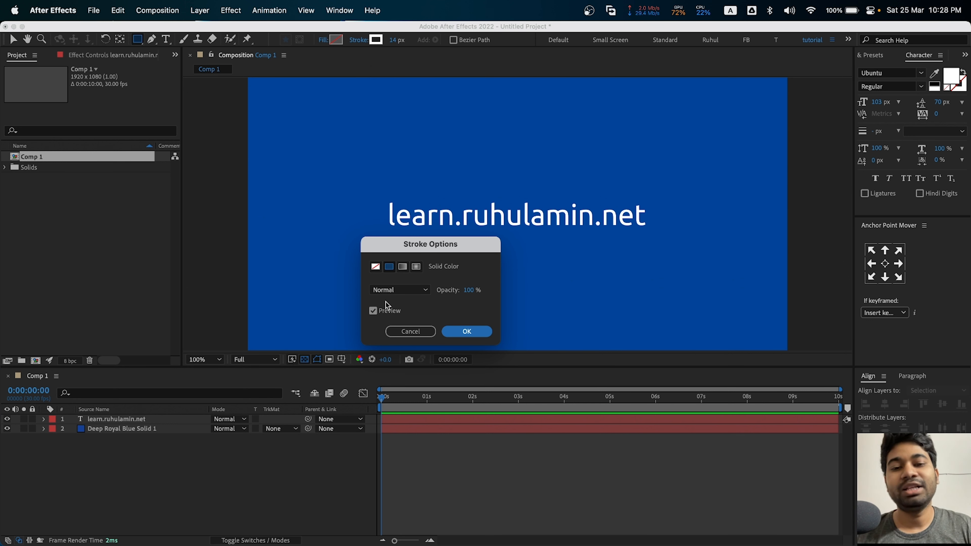
click(428, 331)
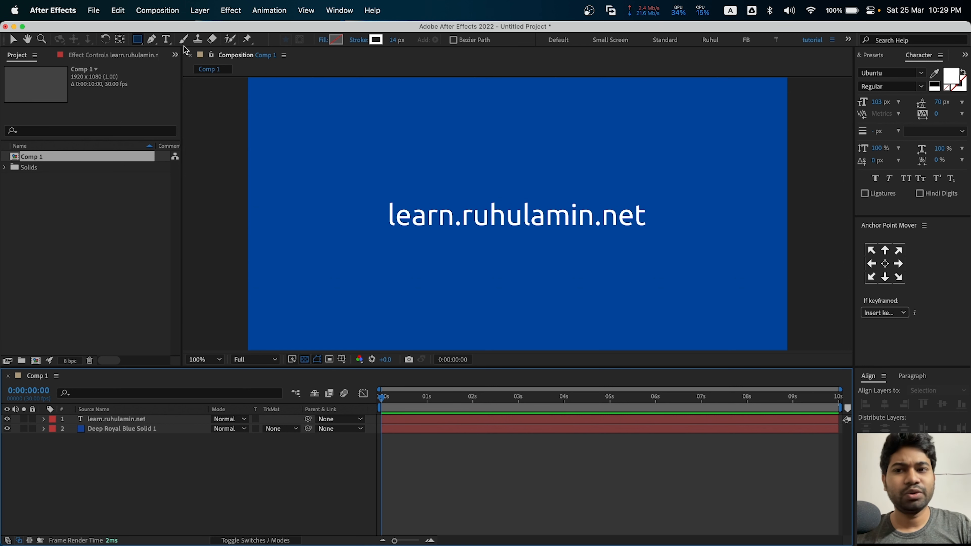
Step: Draw a rectangle as a new shape layer above the title text, and delete that layer
click(139, 44)
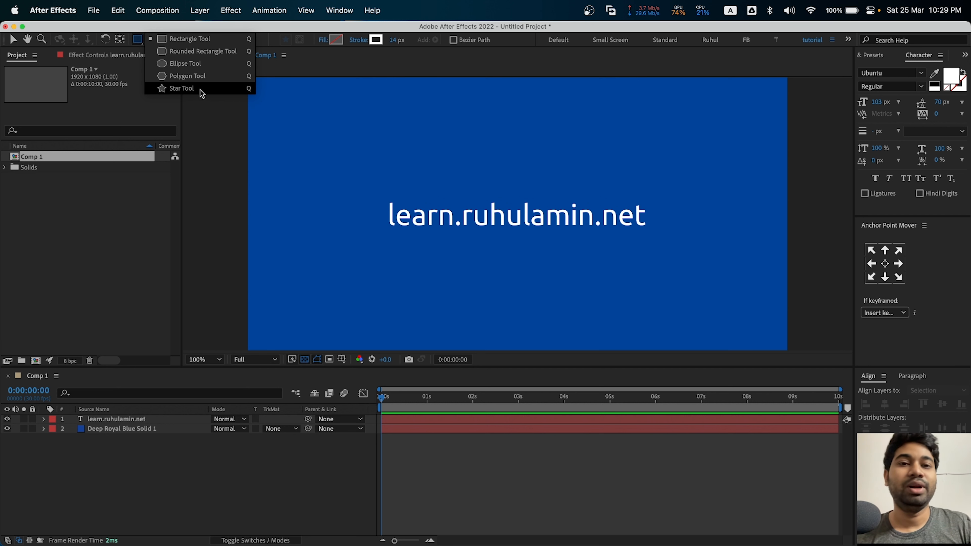
click(140, 96)
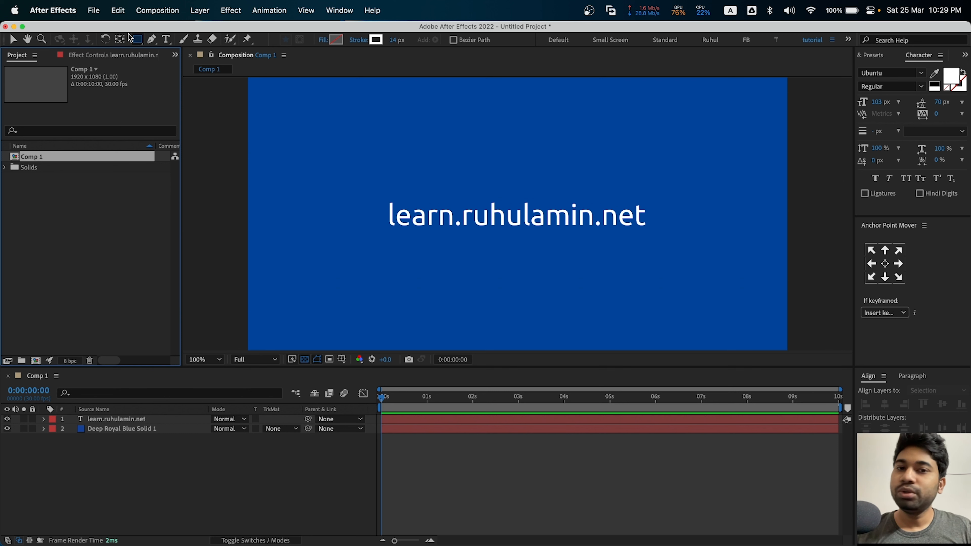
click(137, 40)
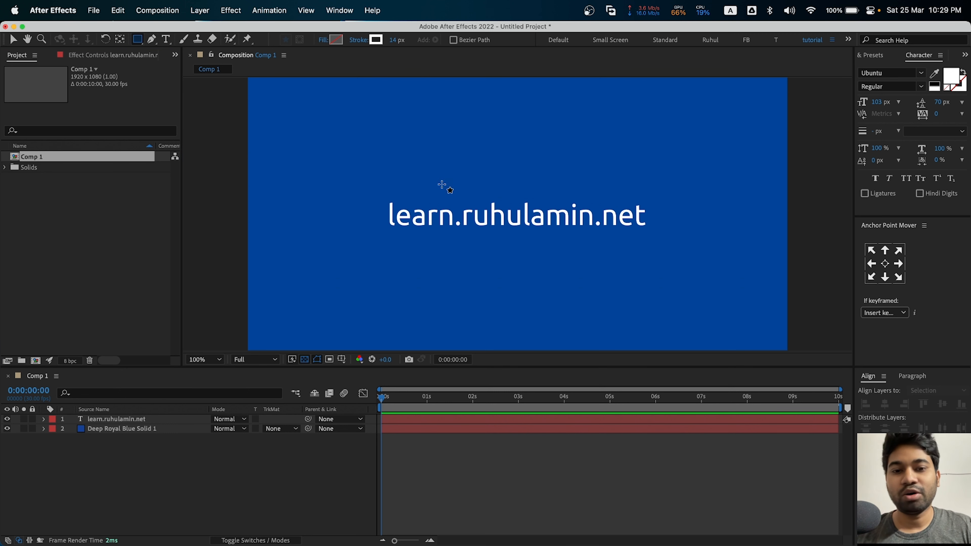
mouse_move(384, 137)
mouse_down()
mouse_move(459, 193)
mouse_move(602, 261)
mouse_move(471, 310)
mouse_move(706, 191)
mouse_move(752, 308)
mouse_move(527, 241)
mouse_move(608, 233)
mouse_move(719, 282)
mouse_move(568, 299)
mouse_move(754, 304)
mouse_move(622, 209)
mouse_move(736, 296)
mouse_move(623, 224)
mouse_move(734, 298)
mouse_move(646, 206)
mouse_move(679, 240)
mouse_move(601, 188)
mouse_move(738, 284)
mouse_move(570, 317)
mouse_move(648, 209)
mouse_move(768, 284)
mouse_move(569, 271)
mouse_move(770, 278)
mouse_move(653, 226)
mouse_move(588, 215)
mouse_move(631, 217)
mouse_move(675, 311)
mouse_move(735, 310)
mouse_move(651, 278)
mouse_move(474, 250)
mouse_move(567, 252)
mouse_move(594, 273)
mouse_move(592, 260)
mouse_move(606, 268)
mouse_move(538, 263)
mouse_move(592, 319)
mouse_move(529, 242)
mouse_move(559, 292)
mouse_move(532, 265)
mouse_move(575, 293)
mouse_move(525, 241)
mouse_move(501, 243)
mouse_move(540, 268)
mouse_move(494, 246)
mouse_move(529, 260)
mouse_move(460, 191)
mouse_move(573, 246)
mouse_move(473, 182)
mouse_move(581, 260)
mouse_move(459, 189)
mouse_move(573, 271)
mouse_move(543, 264)
mouse_move(667, 312)
mouse_move(575, 259)
mouse_move(592, 226)
mouse_move(372, 194)
mouse_move(464, 223)
mouse_move(464, 210)
mouse_move(495, 196)
mouse_move(568, 230)
mouse_move(445, 178)
mouse_move(482, 173)
mouse_move(418, 174)
mouse_move(515, 193)
mouse_move(418, 175)
mouse_move(492, 226)
mouse_move(470, 148)
mouse_move(497, 178)
mouse_move(491, 154)
mouse_up()
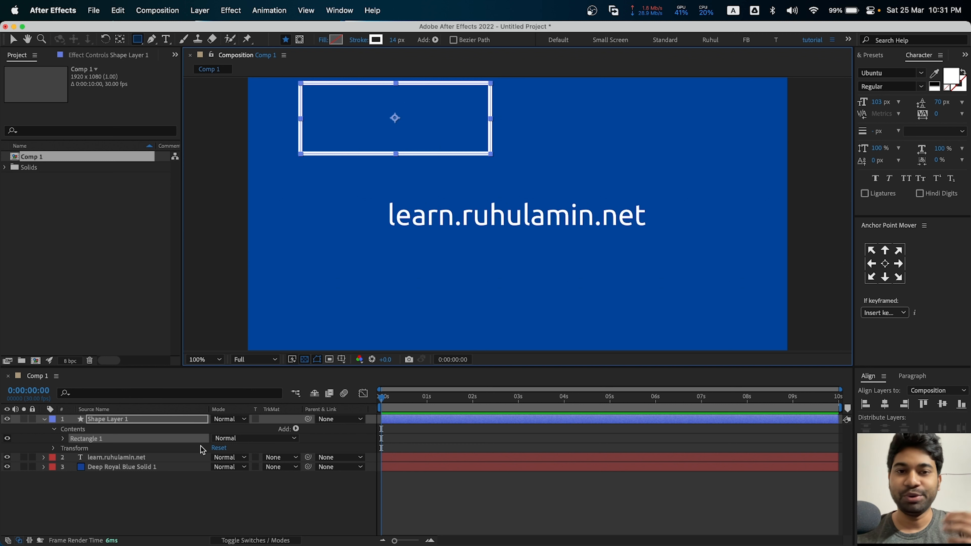
click(159, 419)
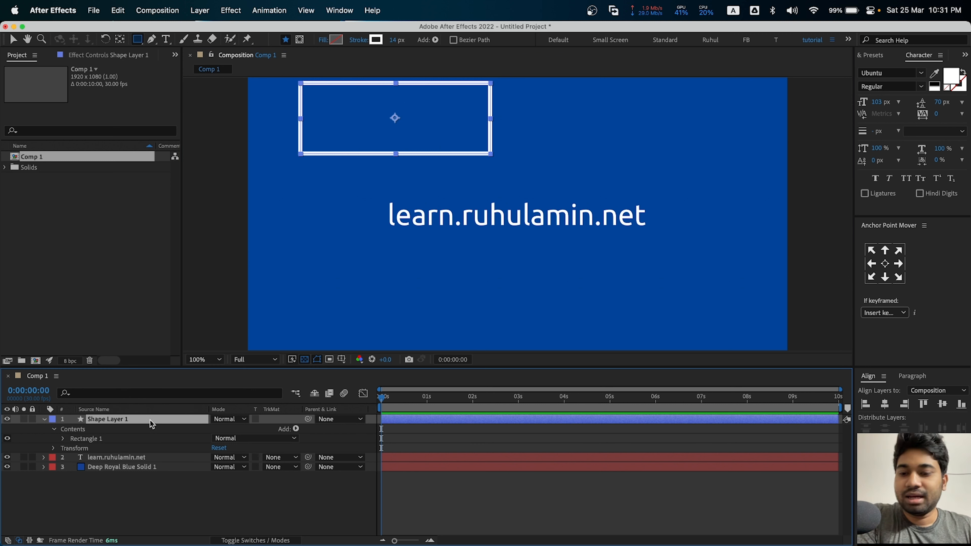
key(Delete)
Step: Draw a rectangular mask on the Deep Royal Blue Solid 1 layer, and undo it
click(115, 428)
drag(379, 178, 608, 335)
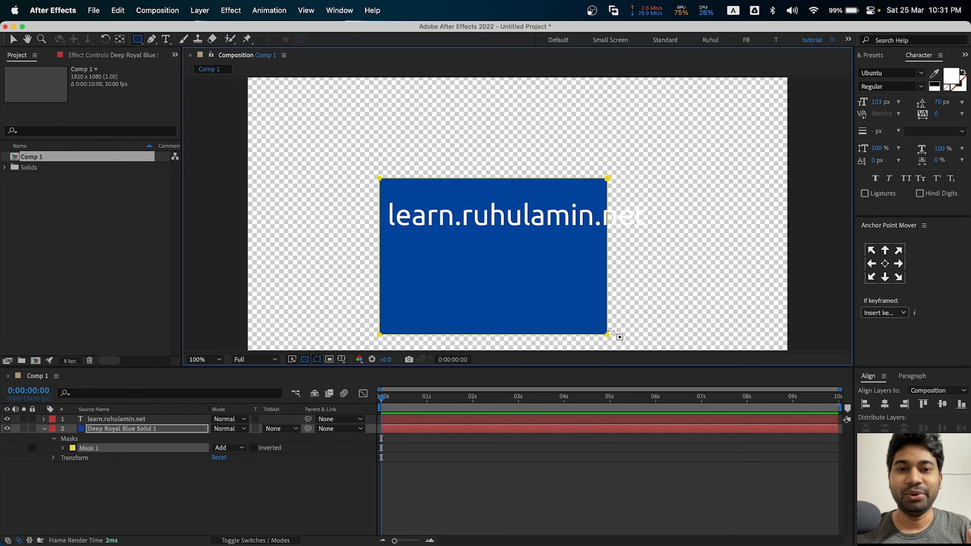
key(super+z)
Step: With no layer selected, draw a closed five-point shape above the title text with the Pen tool, and delete it
click(192, 497)
click(152, 39)
click(363, 99)
click(327, 191)
click(506, 190)
drag(508, 143, 505, 138)
drag(427, 101, 421, 99)
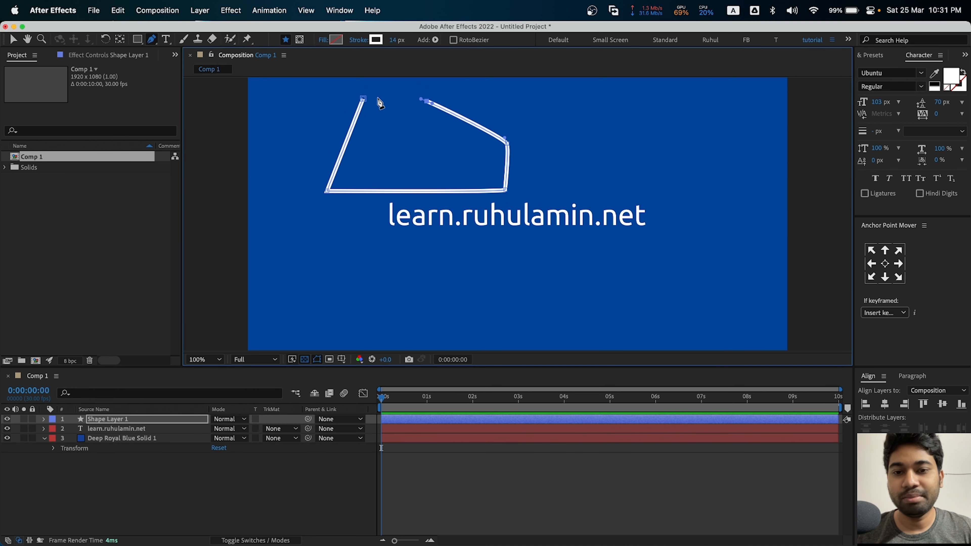
click(364, 99)
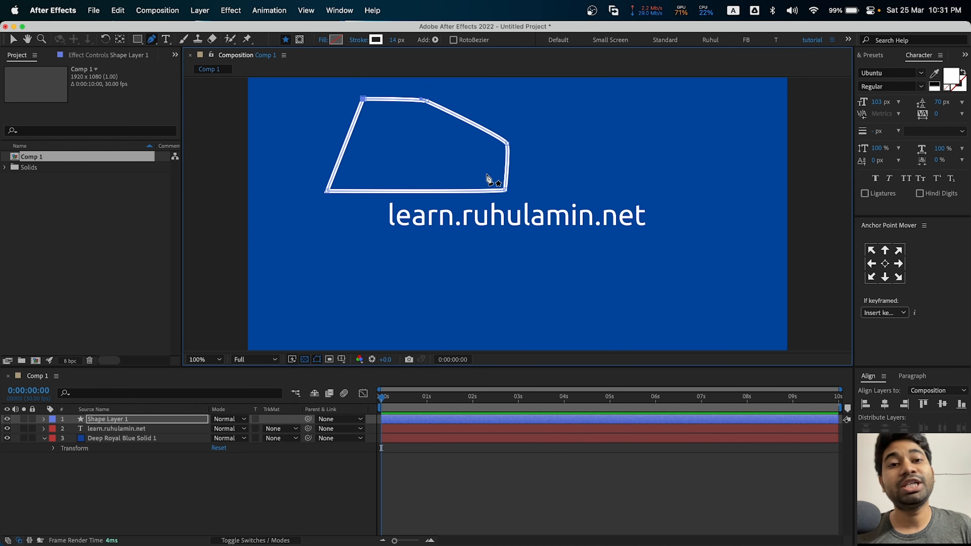
key(Delete)
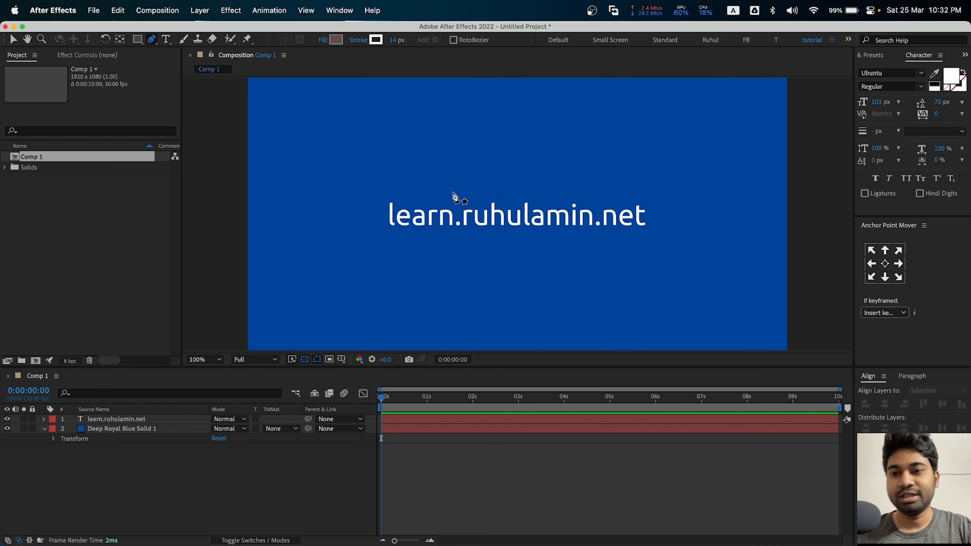
Step: Draw a rounded rectangle around the title text as a new shape layer and reveal its rectangle properties
click(141, 47)
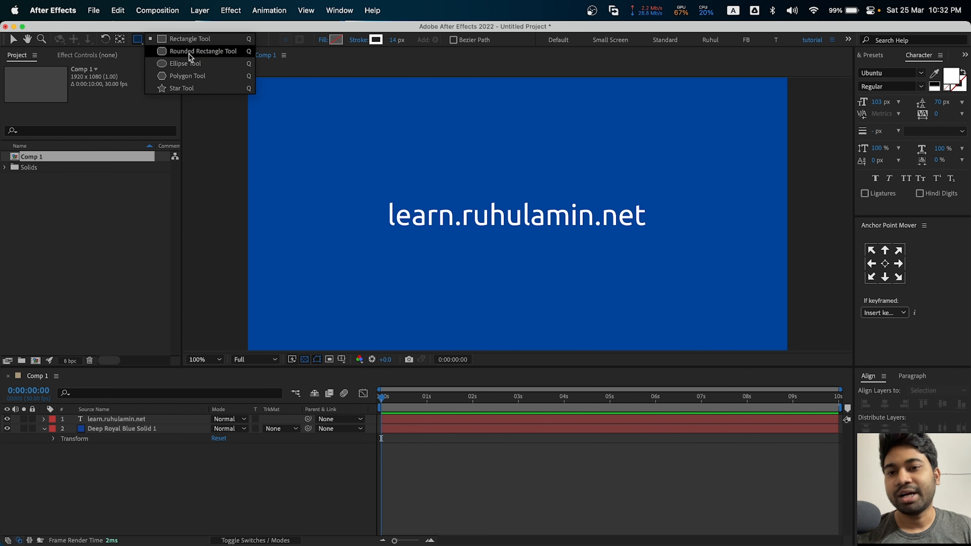
click(189, 53)
drag(364, 148, 699, 288)
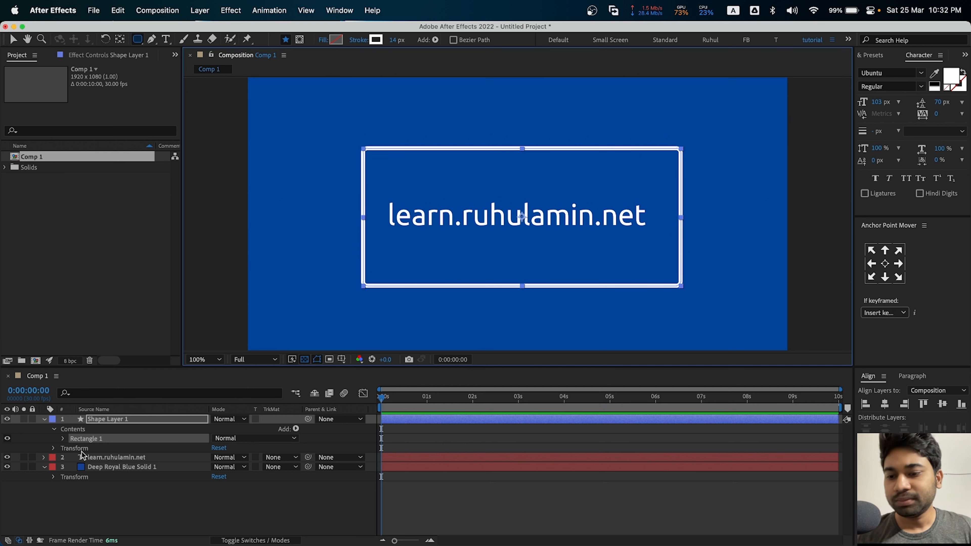
click(63, 439)
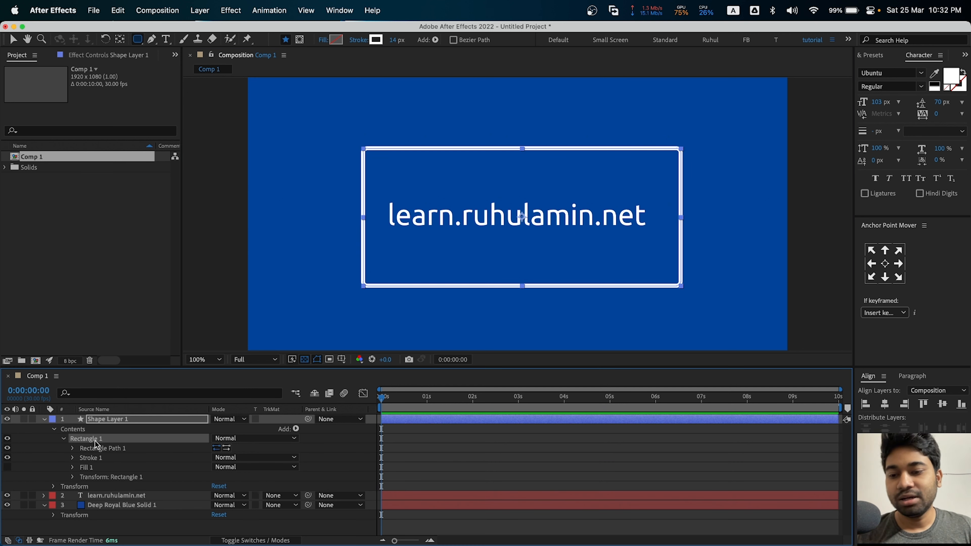
click(111, 421)
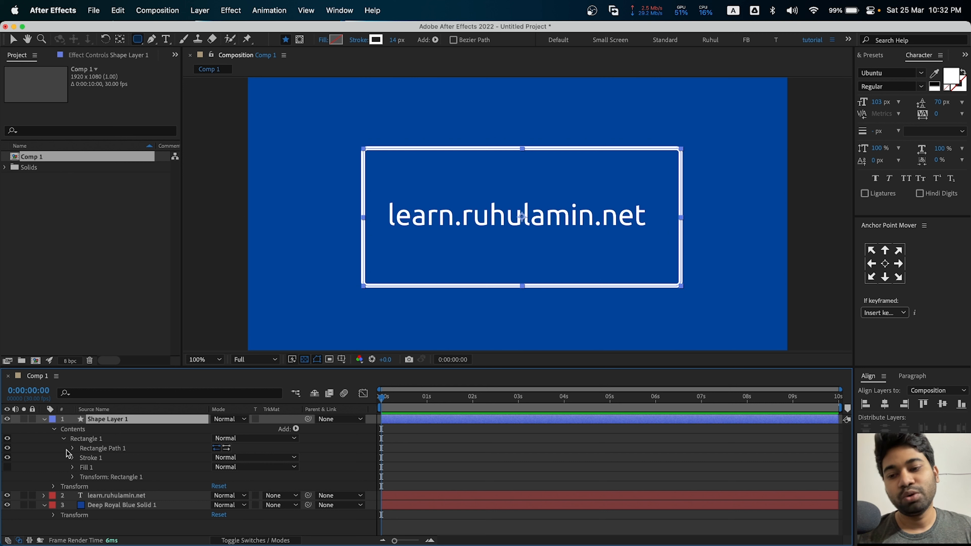
Step: Reveal the rounded rectangle's stroke properties and set the stroke width to 13
click(72, 458)
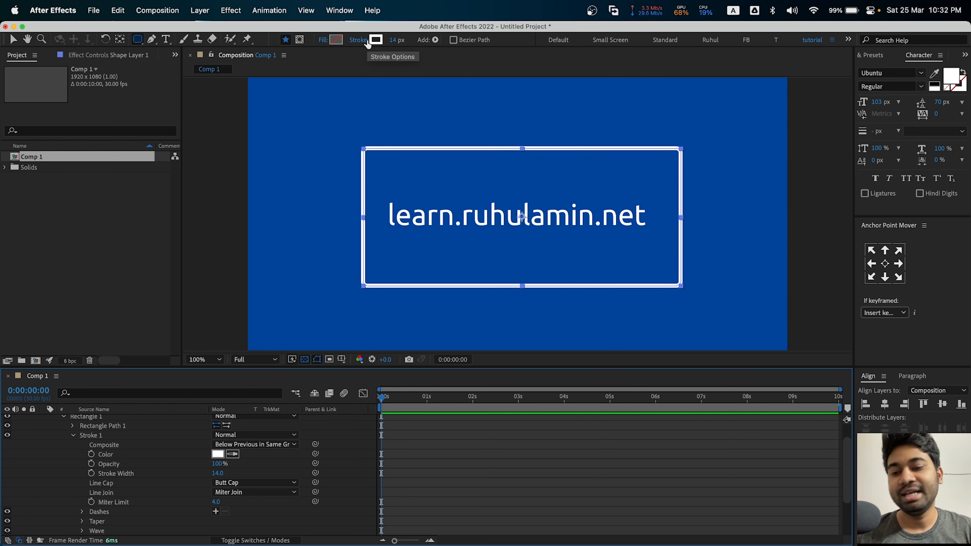
click(220, 463)
text(8)
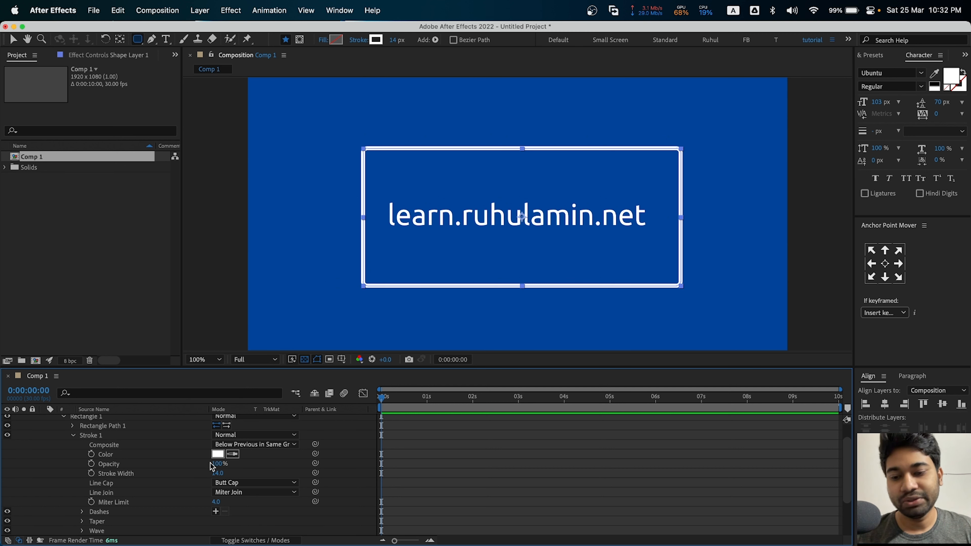
key(Return)
drag(193, 466, 311, 465)
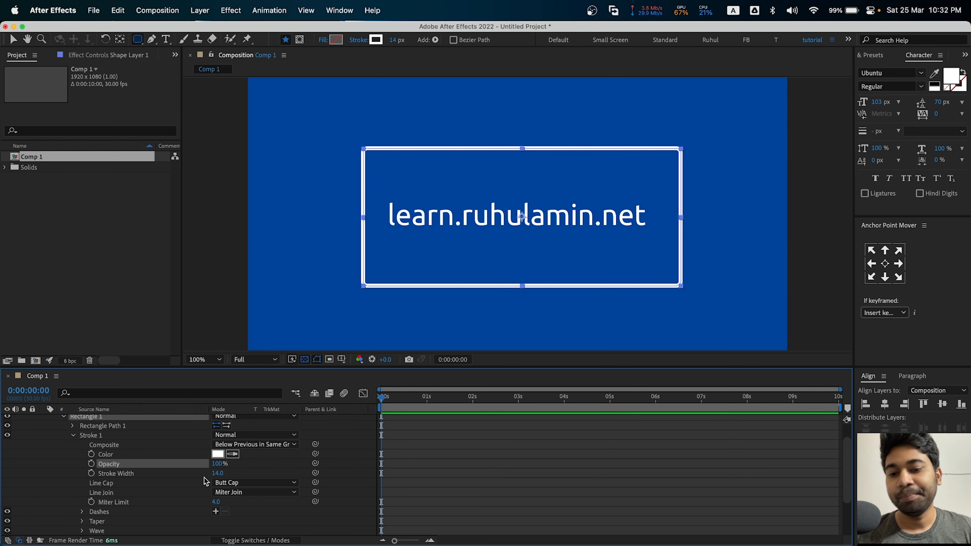
drag(218, 473, 216, 474)
Step: Set the rectangle path's roundness to 76 and its size to about 1204.4 by 520.5, keeping the proportions linked
click(72, 426)
drag(216, 454, 283, 454)
drag(230, 436, 195, 436)
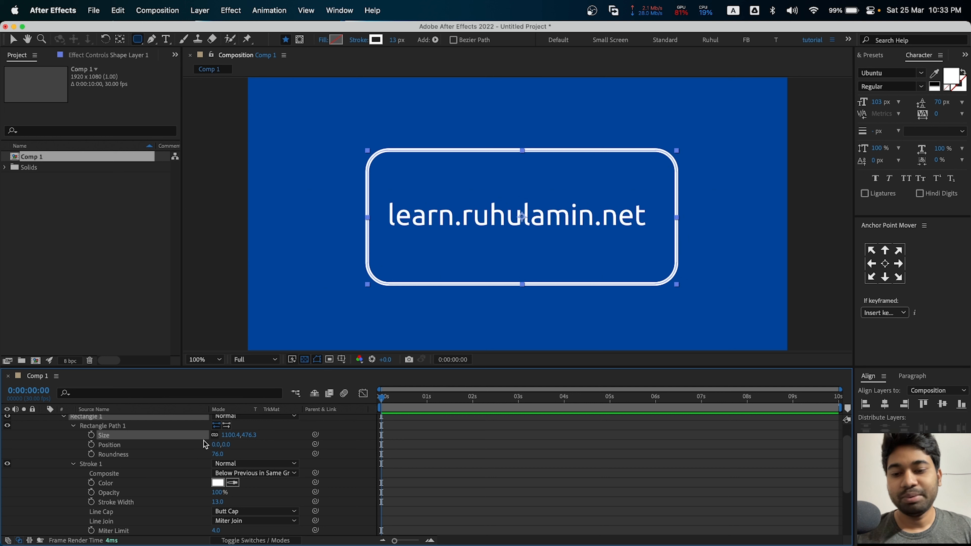
click(215, 436)
mouse_move(233, 435)
mouse_down()
mouse_move(2, 434)
mouse_move(241, 434)
mouse_move(27, 432)
mouse_move(225, 429)
mouse_up()
click(216, 436)
drag(231, 436, 334, 441)
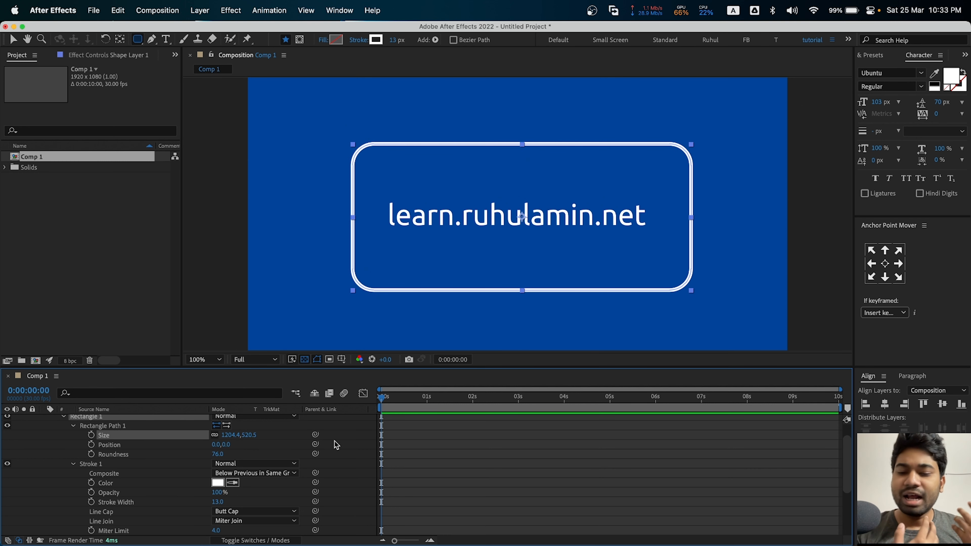
Step: Draw an open five-point Pen path as a new shape layer, running above the rounded rectangle and down beside its far end
scroll(249, 524, down, 3)
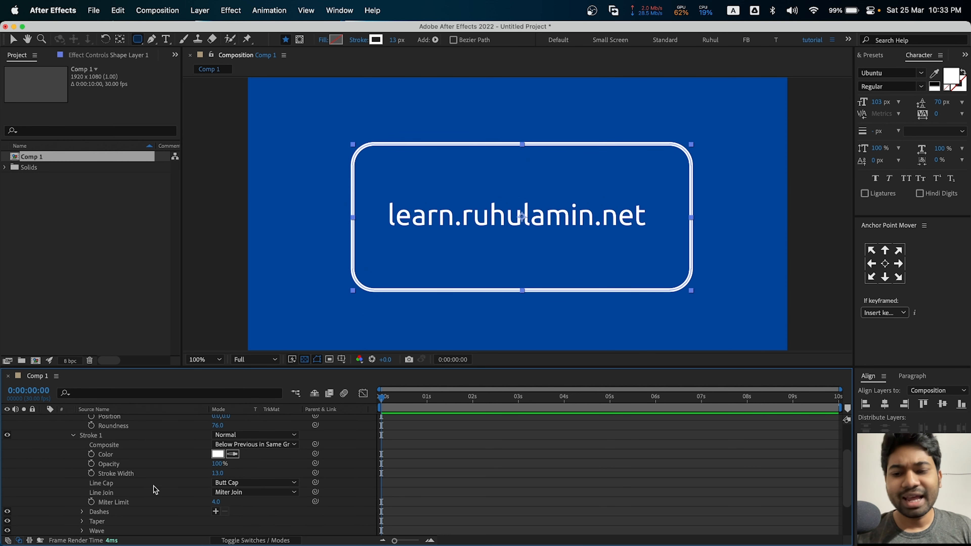
click(39, 439)
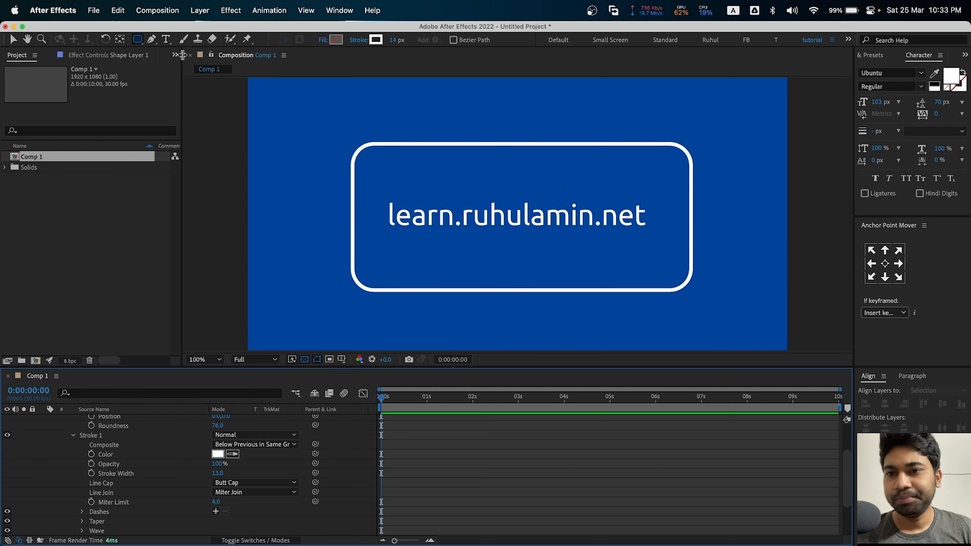
click(152, 39)
click(285, 114)
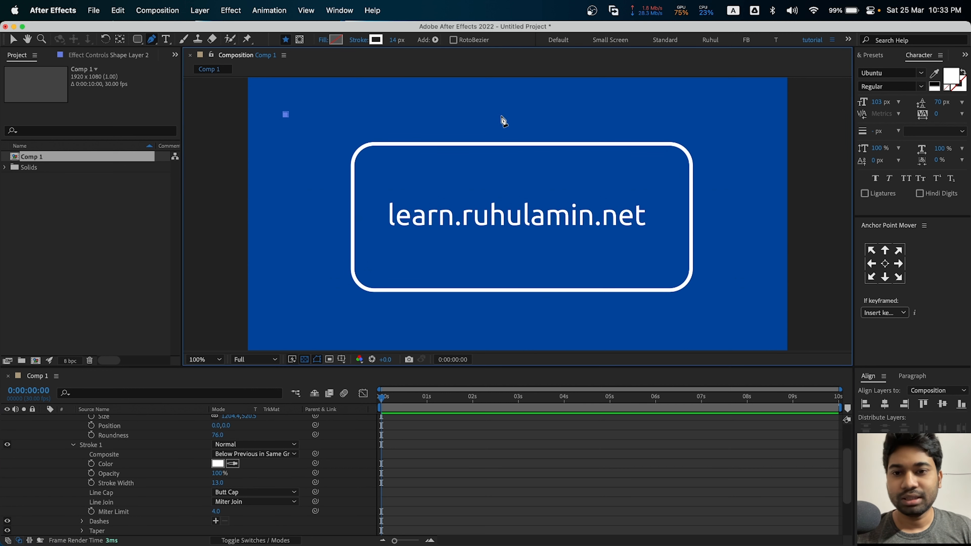
drag(533, 115, 550, 114)
click(699, 124)
click(721, 186)
click(727, 245)
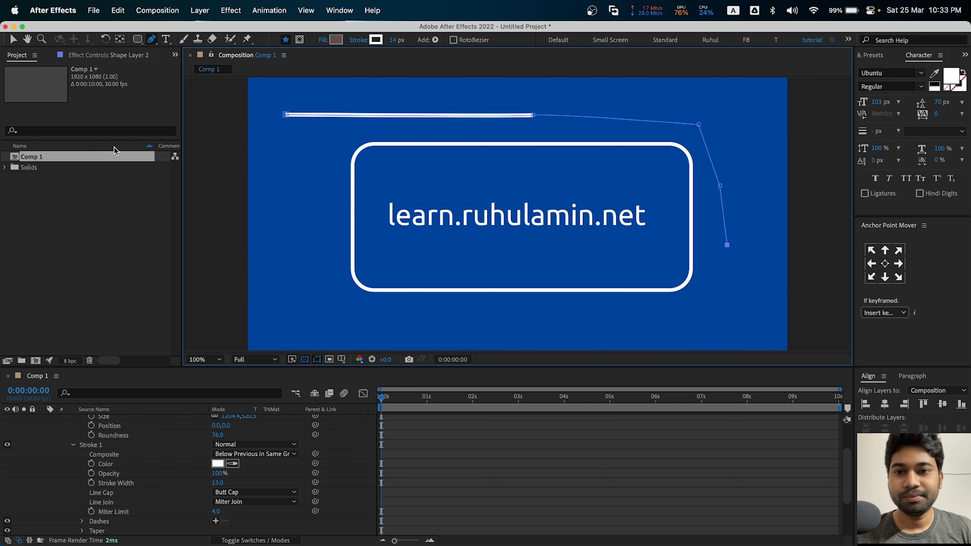
click(54, 461)
scroll(85, 454, up, 5)
click(105, 420)
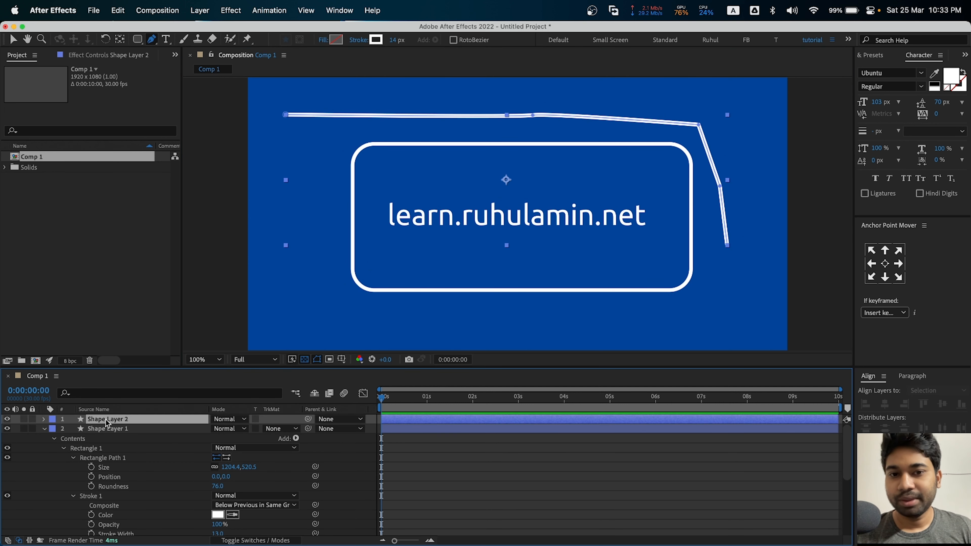
Step: Reveal the stroke properties of Shape 1 in Shape Layer 2 and set its line cap to Round Cap
click(44, 419)
click(53, 430)
click(63, 439)
click(73, 458)
click(255, 506)
click(237, 518)
Step: Draw a closed four-point Pen shape across the rounded rectangle's lower edge within Shape Layer 2
click(362, 308)
click(368, 241)
scroll(113, 494, up, 3)
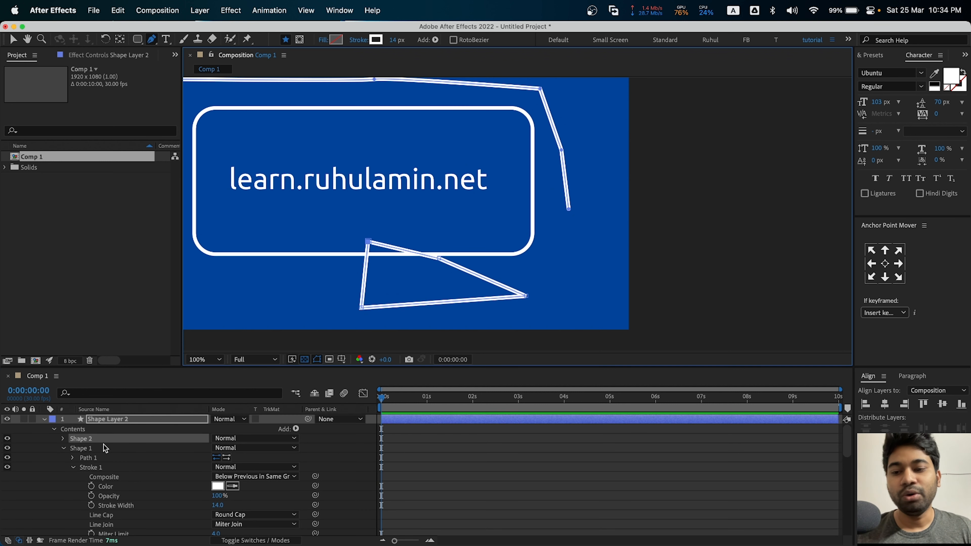
Step: Add an ellipse over the rounded rectangle's lower corner within Shape Layer 2, and delete it
click(100, 421)
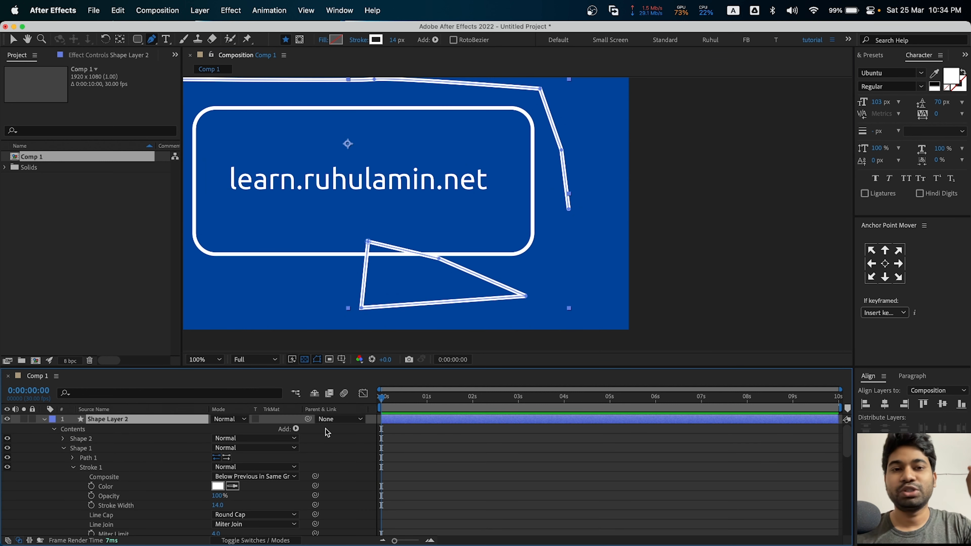
key(q)
drag(479, 179, 576, 259)
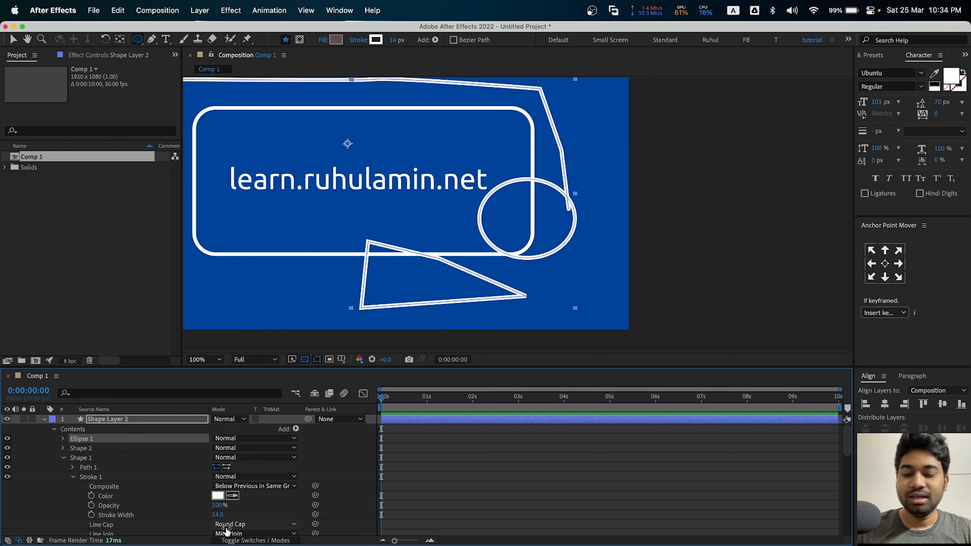
key(Delete)
Step: Delete Shape 2 and Shape 1 from the contents of Shape Layer 2
click(99, 439)
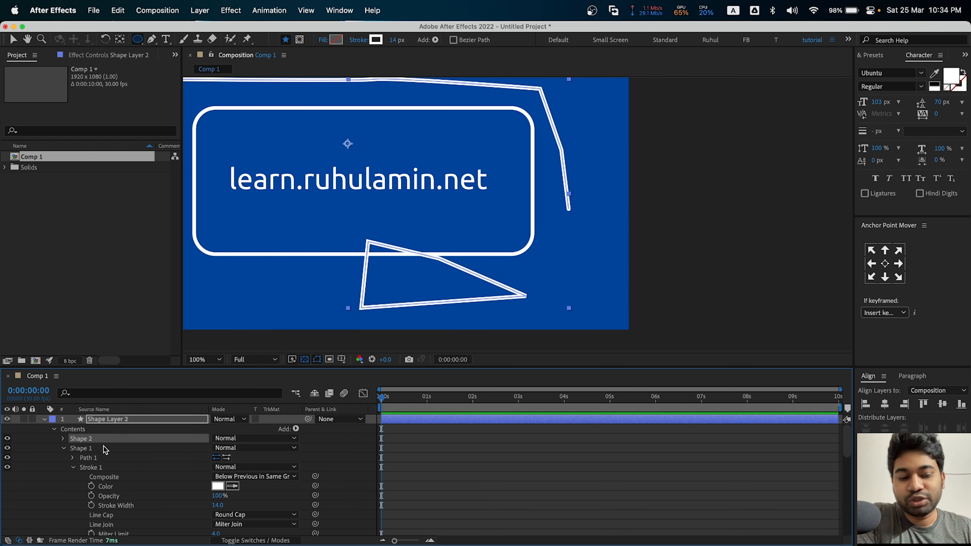
key(Delete)
click(91, 440)
key(Delete)
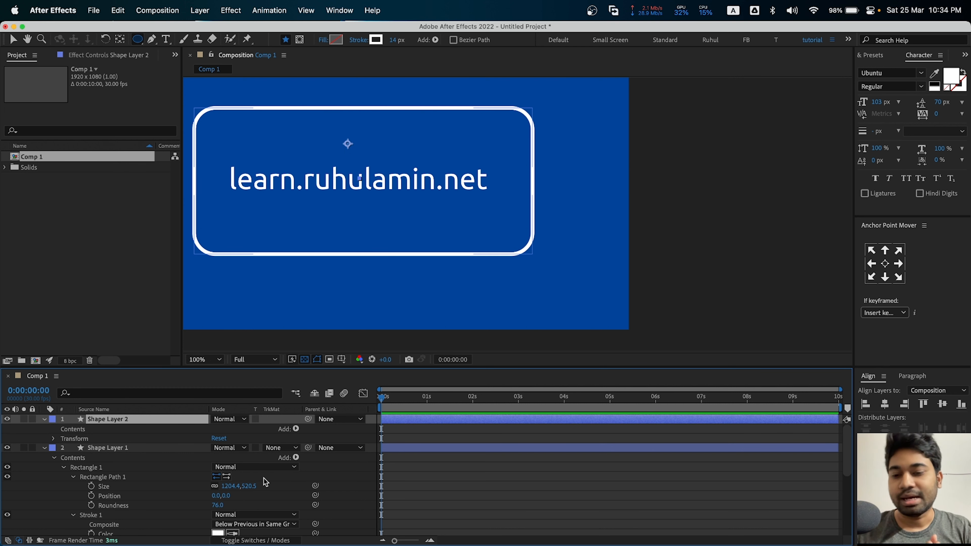
Step: Delete the empty Shape Layer 2 and draw a circle on a new shape layer, overlapping the rounded rectangle's lower right corner
key(Delete)
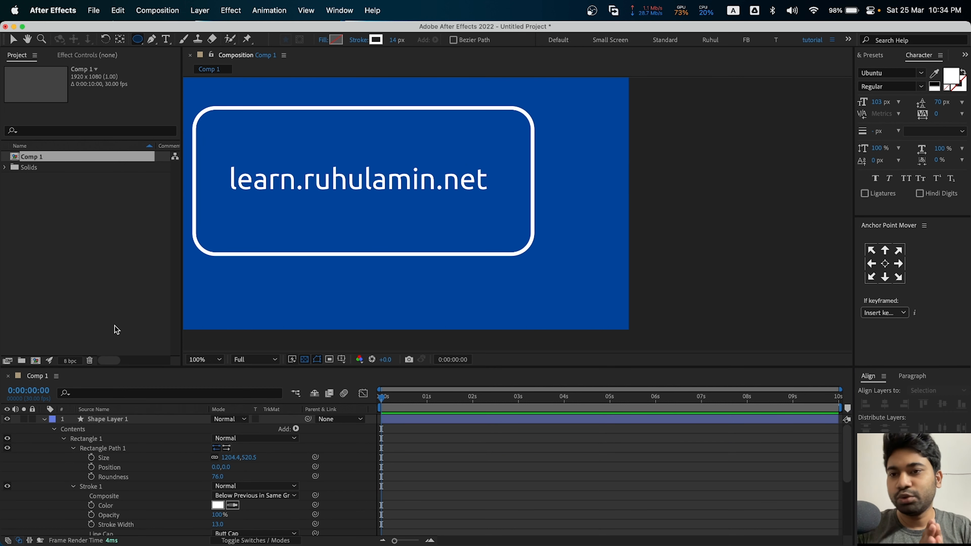
drag(286, 82, 453, 248)
key(v)
drag(453, 165, 560, 214)
key(q)
key(q)
Step: Delete the circle's shape layer and the rounded rectangle's shape layer
click(87, 421)
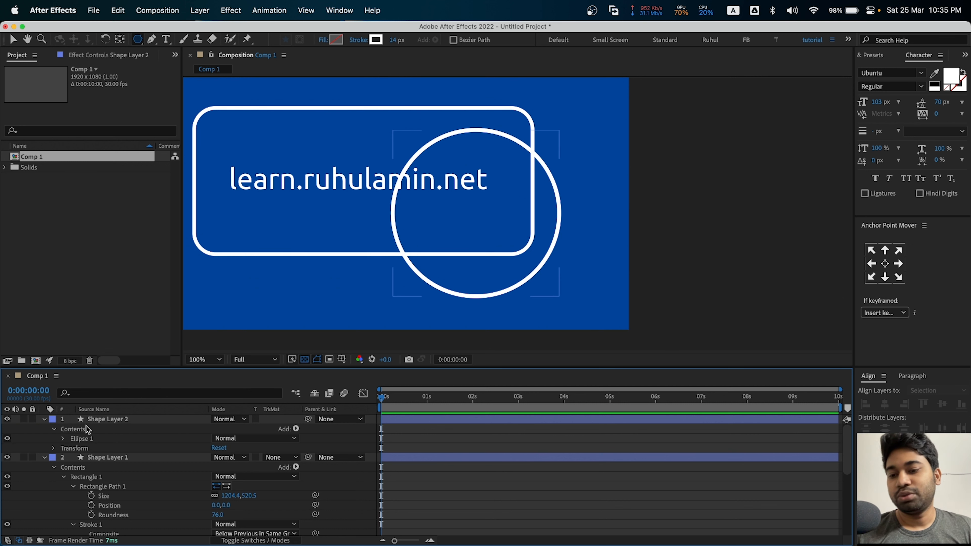
key(Delete)
click(119, 419)
key(Delete)
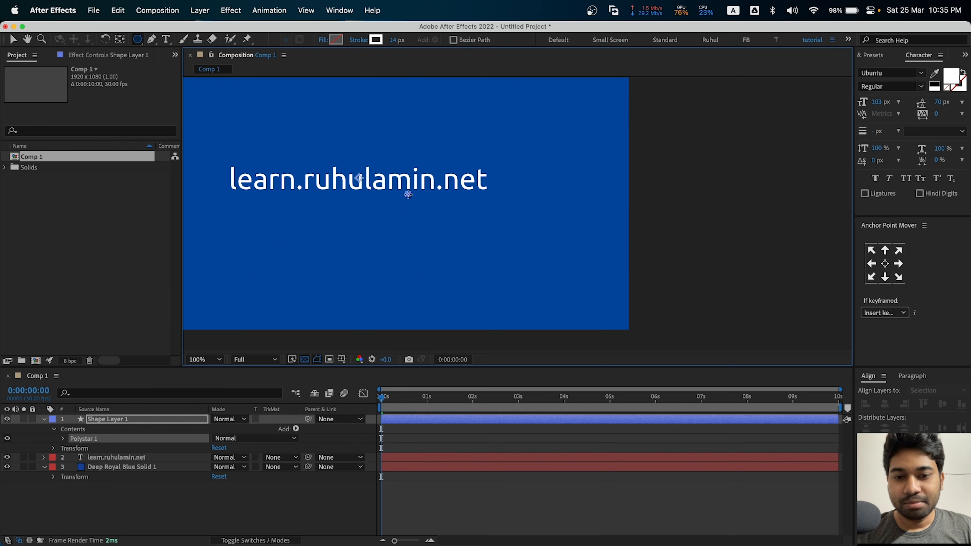
Step: Draw a polygon over the text on a new shape layer, varying its number of sides while sizing it
drag(407, 193, 450, 225)
key(Down)
key(Down)
key(Up)
key(Down)
key(Up)
key(Up)
key(Up)
key(Up)
key(Up)
key(Up)
key(Down)
key(Down)
key(Down)
key(Down)
key(Up)
Step: Draw a star over the text, varying its number of points while sizing it, and delete it
key(q)
mouse_move(372, 182)
mouse_down()
mouse_move(432, 264)
mouse_move(396, 213)
mouse_move(444, 264)
mouse_move(379, 211)
mouse_move(463, 299)
mouse_move(378, 207)
mouse_move(460, 269)
mouse_move(391, 202)
mouse_move(494, 282)
mouse_move(398, 217)
mouse_move(469, 272)
mouse_move(422, 220)
mouse_move(413, 221)
mouse_move(437, 283)
mouse_move(466, 271)
mouse_move(427, 246)
mouse_move(459, 238)
mouse_move(427, 249)
mouse_up()
key(Up)
key(Down)
key(Up)
key(Up)
key(Up)
key(Up)
key(Down)
key(Down)
key(Down)
key(Down)
key(Down)
key(Delete)
Step: Draw an open Pen path below the text on a new shape layer, with straight segments leading into curved ones
click(151, 40)
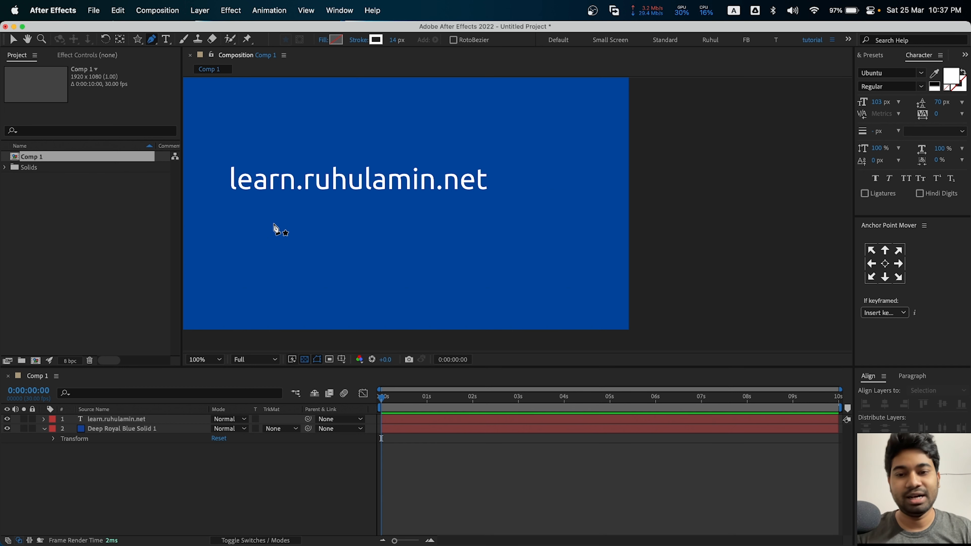
click(267, 229)
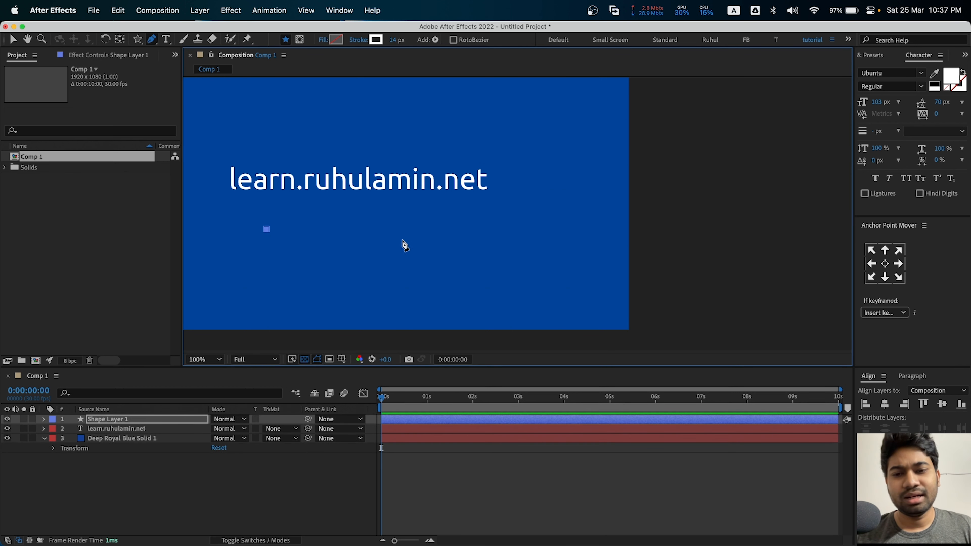
click(455, 230)
click(497, 273)
drag(459, 302, 305, 314)
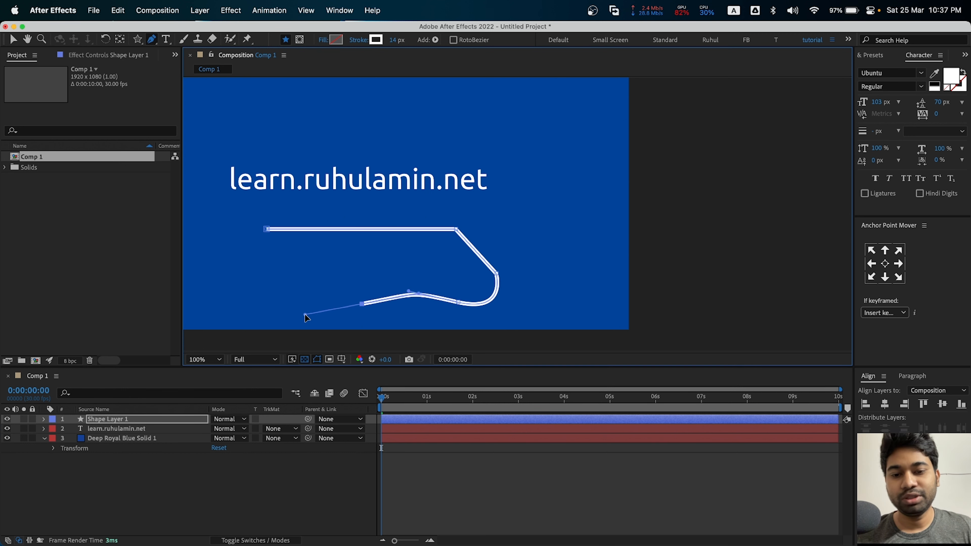
drag(213, 293, 209, 270)
drag(195, 210, 202, 196)
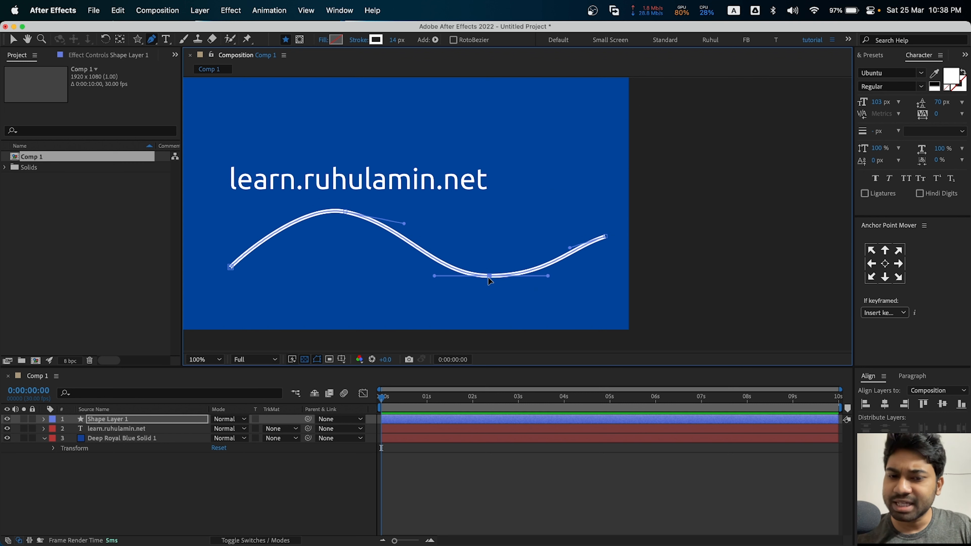
Step: Lower the trough point of the wave path and draw a closed four-point Pen shape above the text
mouse_move(491, 282)
mouse_down()
mouse_move(489, 296)
mouse_move(492, 237)
mouse_move(492, 316)
mouse_move(489, 296)
mouse_up()
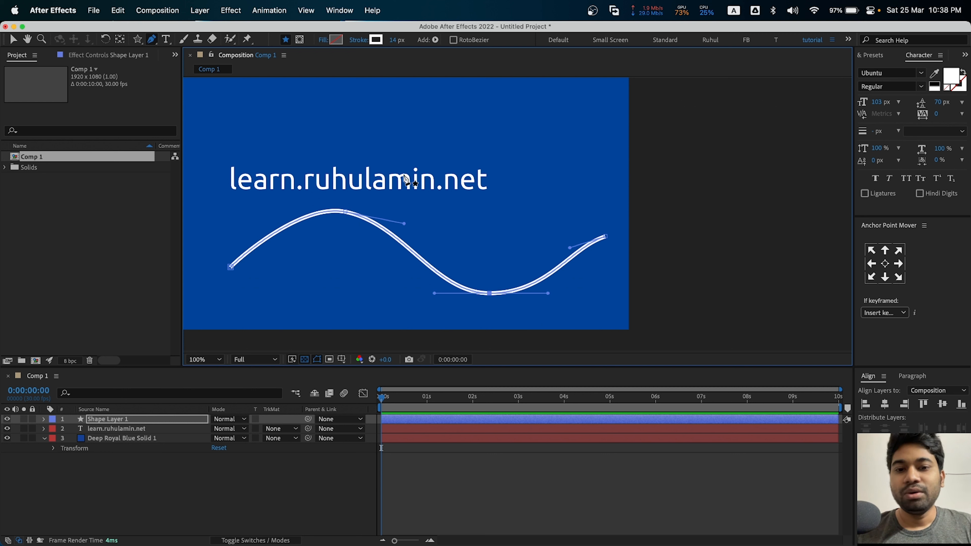
click(292, 114)
click(473, 102)
click(491, 147)
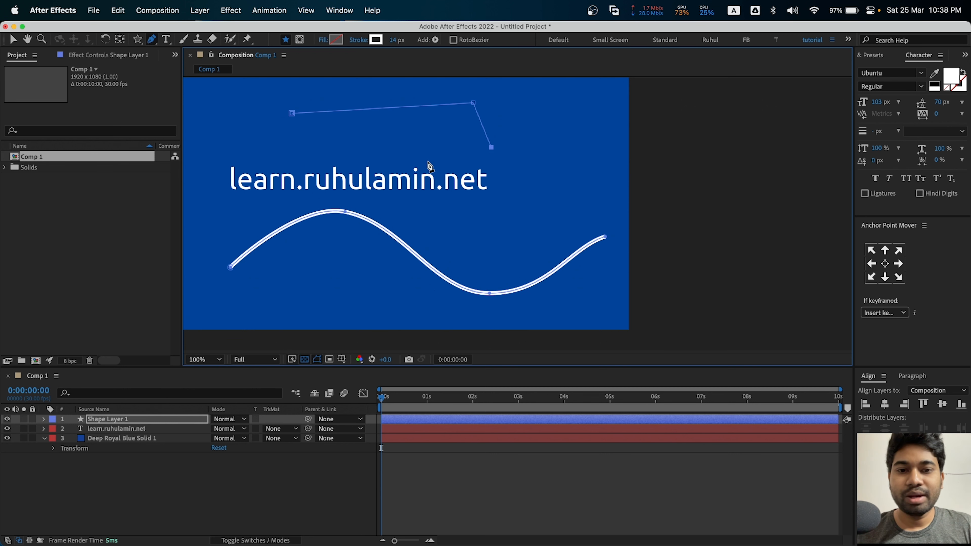
click(388, 150)
click(291, 114)
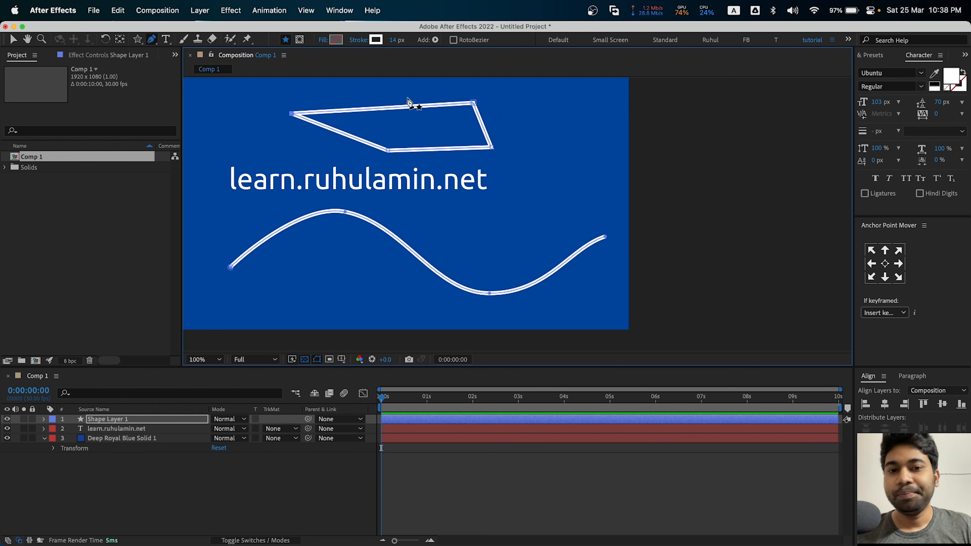
Step: Round the closed shape's upper right corner with the Convert Vertex tool and extend its curve handle outward
click(473, 102)
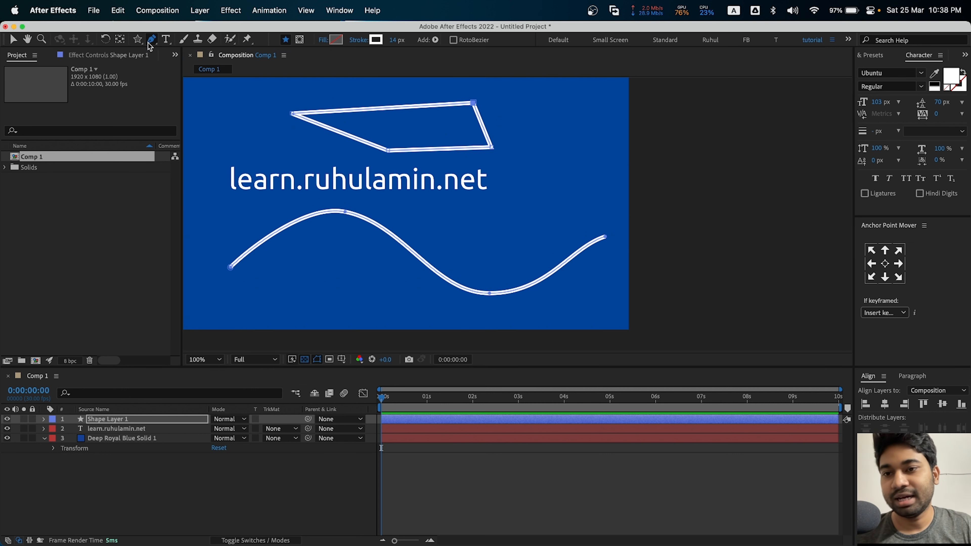
drag(152, 39, 204, 79)
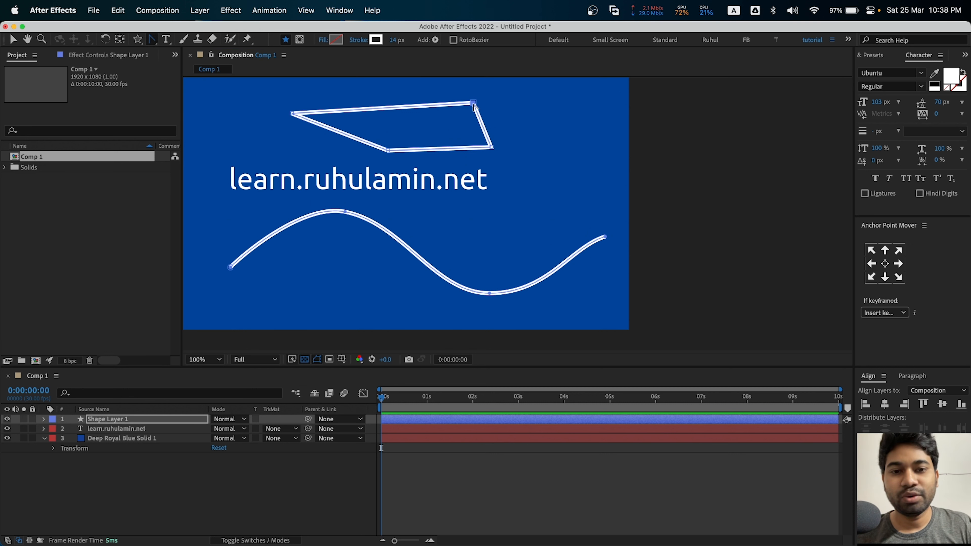
drag(473, 102, 496, 104)
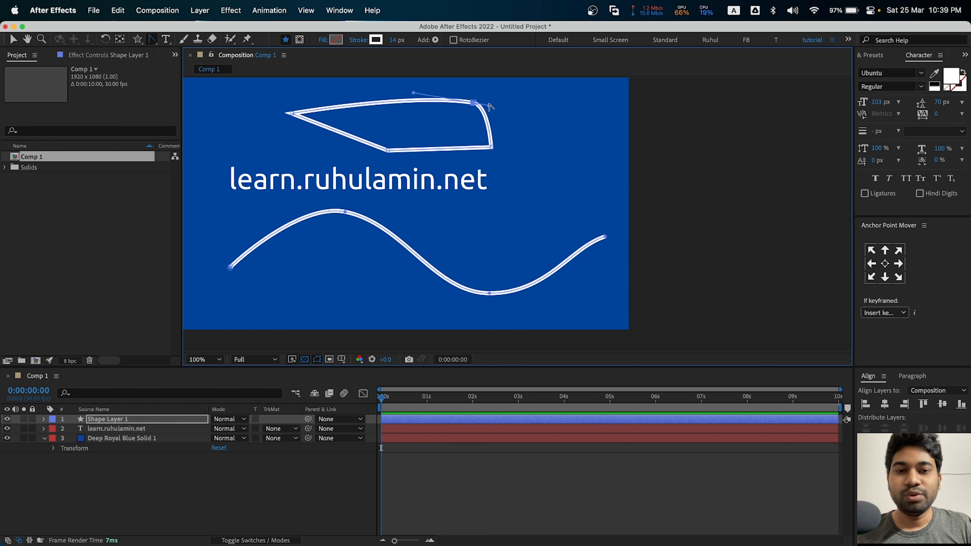
drag(490, 105, 543, 168)
Step: Add a vertex on each of the wave path's two rising sections with the Add Vertex tool
click(151, 40)
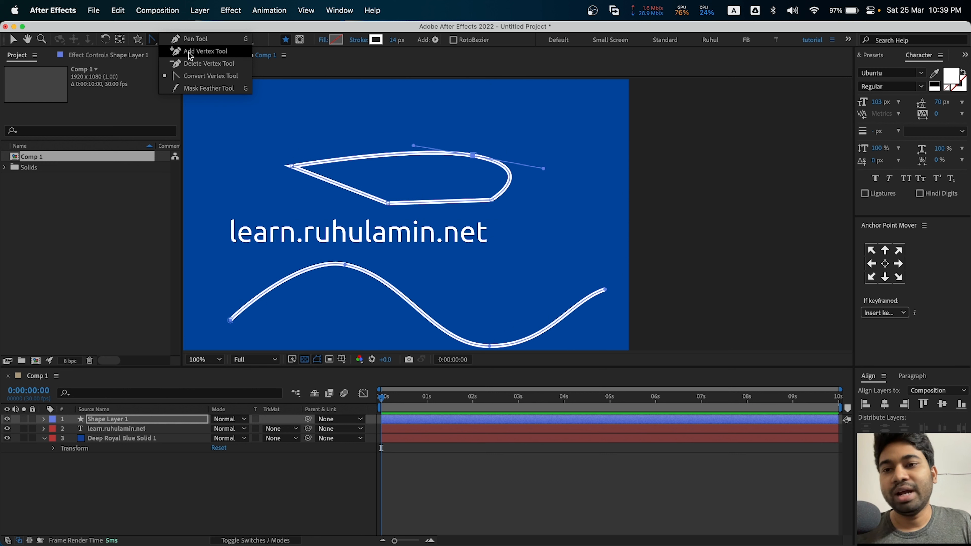
click(188, 53)
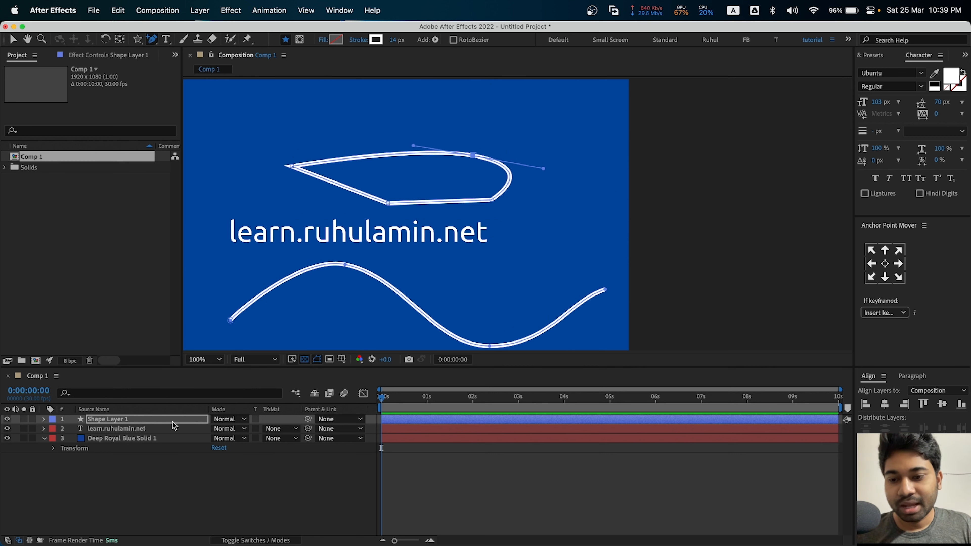
click(278, 284)
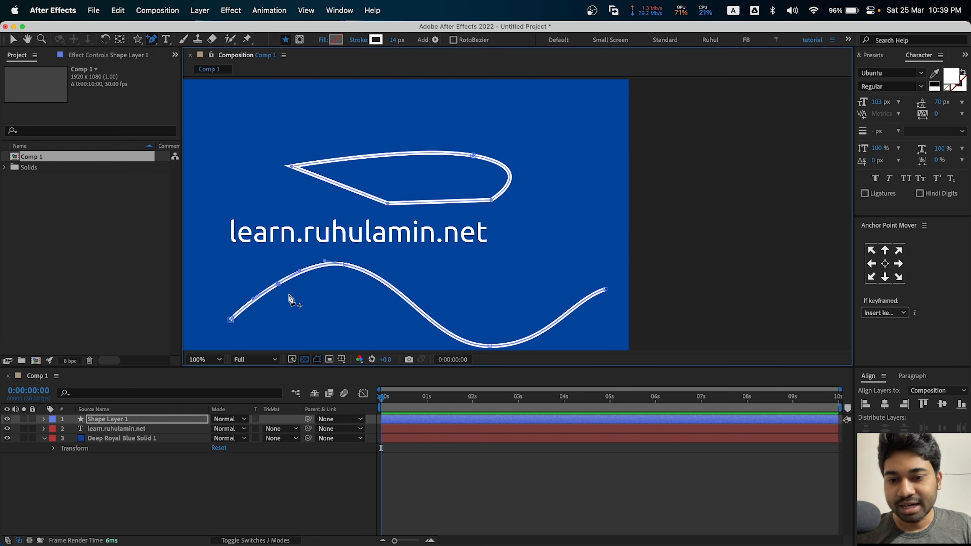
click(559, 322)
Step: Remove the added right-hand vertex, the trough vertex and the crest vertex from the wave path with the Delete Vertex tool
click(152, 39)
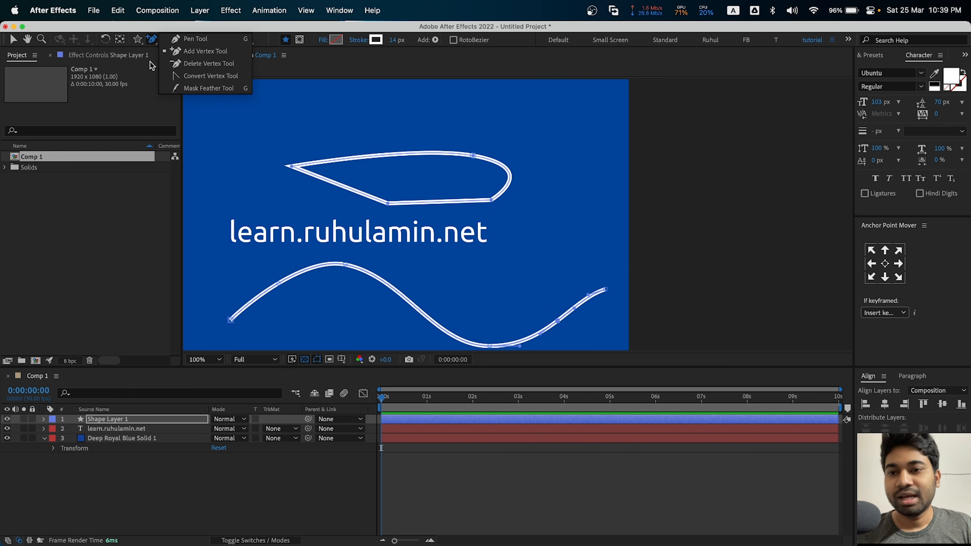
click(210, 67)
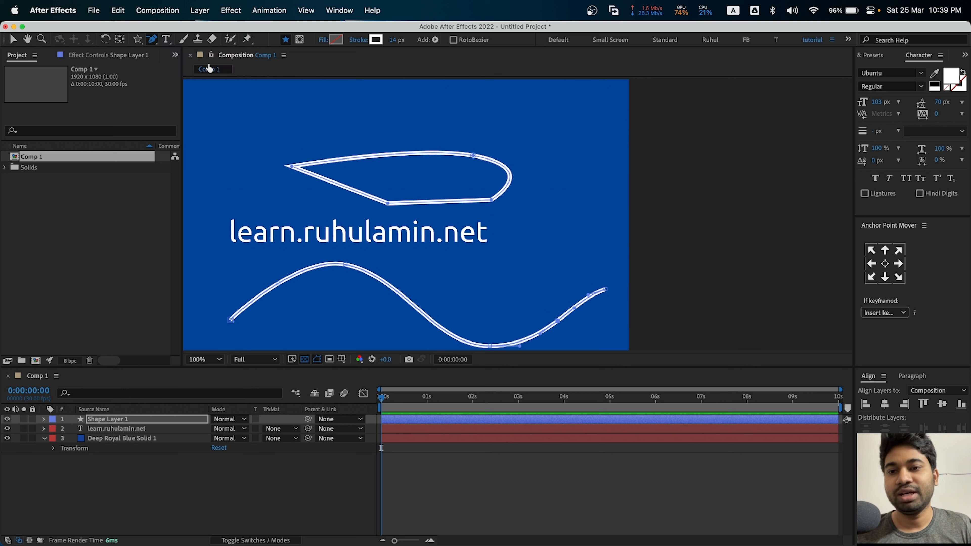
click(558, 322)
click(490, 346)
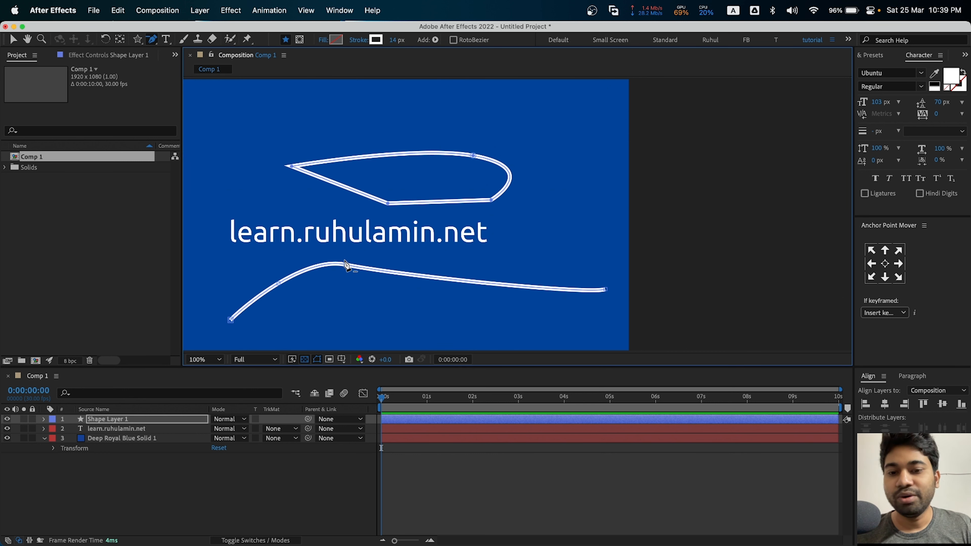
click(344, 265)
Step: Activate the Convert Vertex tool and select the Deep Royal Blue Solid 1 layer
click(155, 41)
click(210, 76)
click(201, 111)
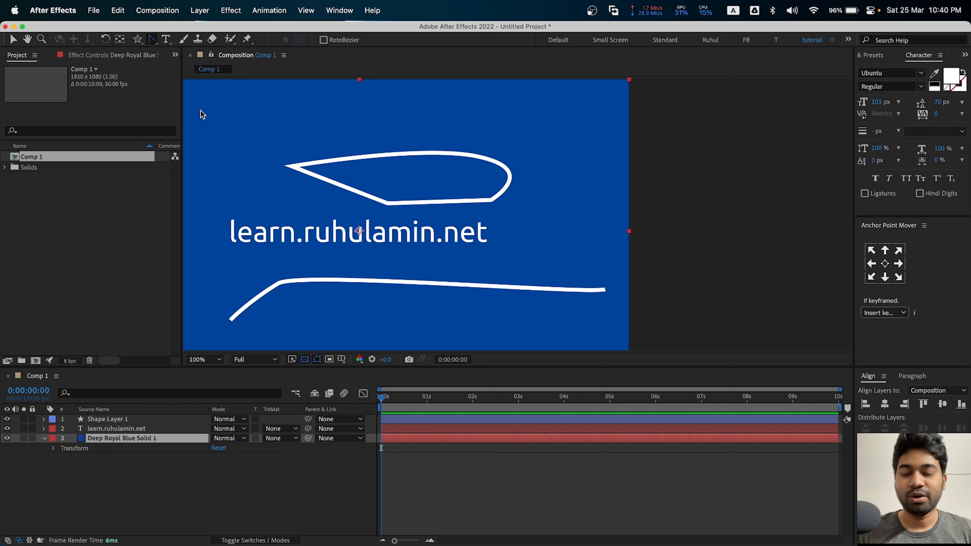